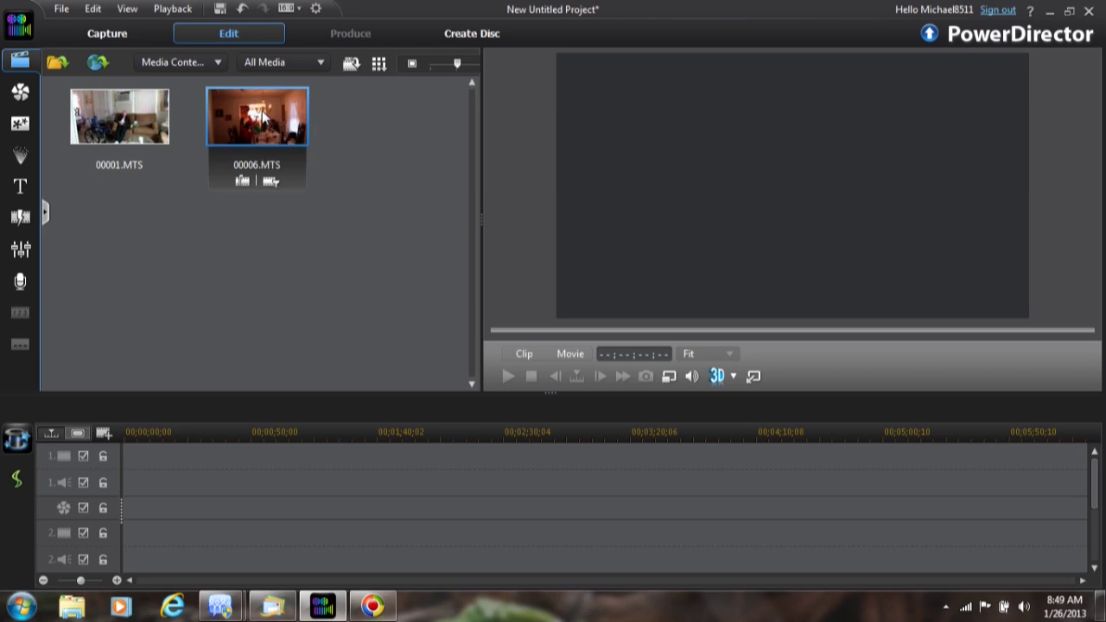
# Place 00006.MTS on video track 1 and 00001.MTS on track 2, accepting both TV format warnings.
pyautogui.click(263, 117)
pyautogui.moveTo(263, 117); pyautogui.dragTo(124, 472)
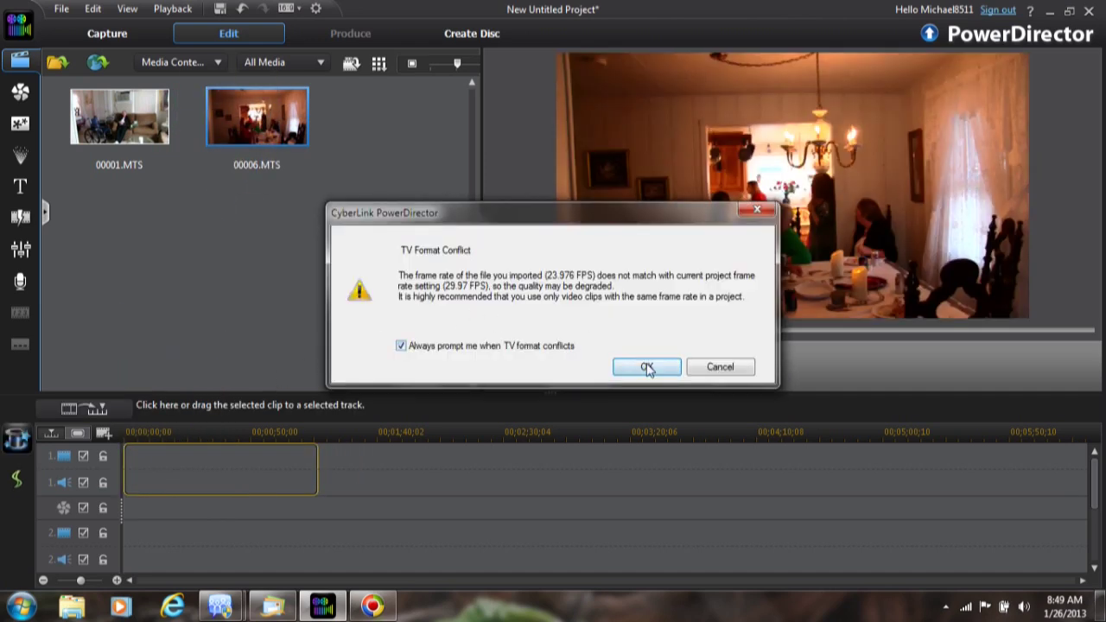
pyautogui.click(648, 369)
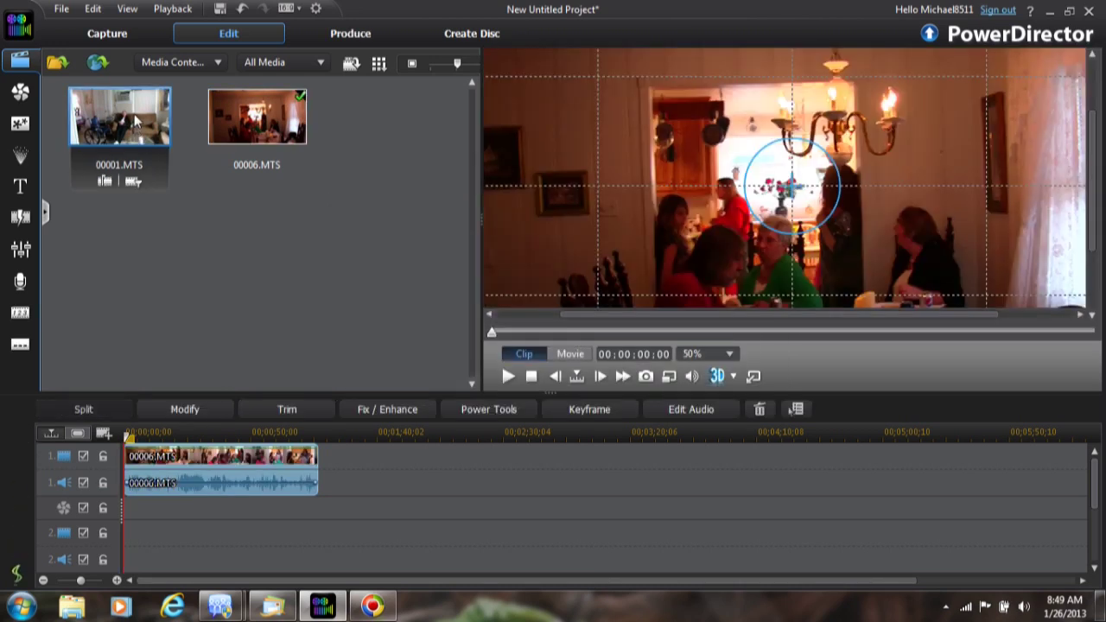
pyautogui.moveTo(119, 105); pyautogui.dragTo(124, 545)
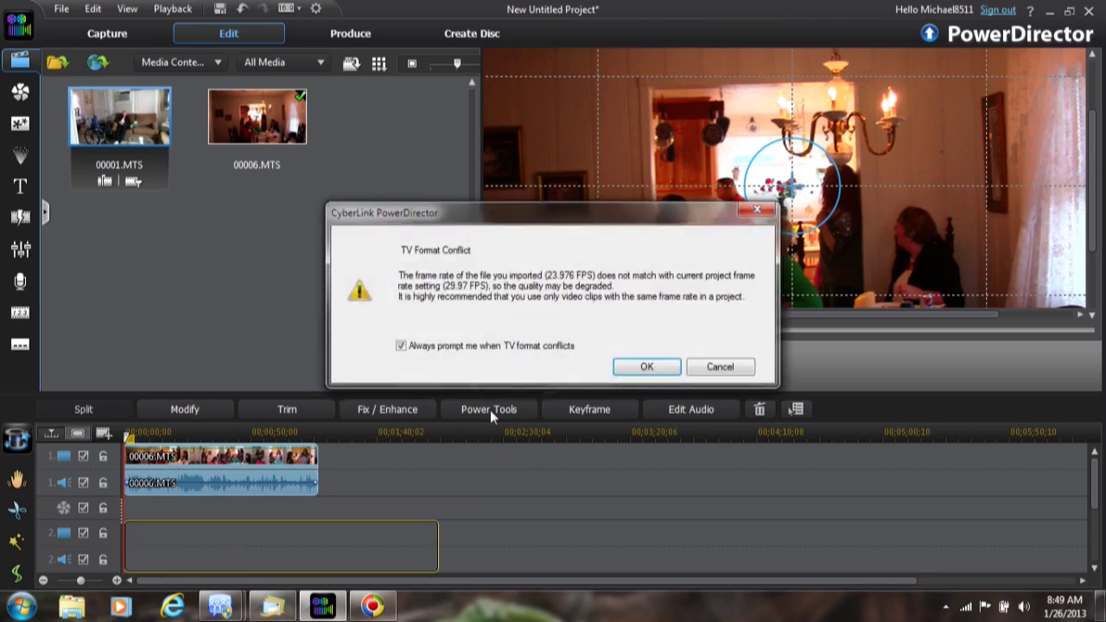
pyautogui.click(627, 369)
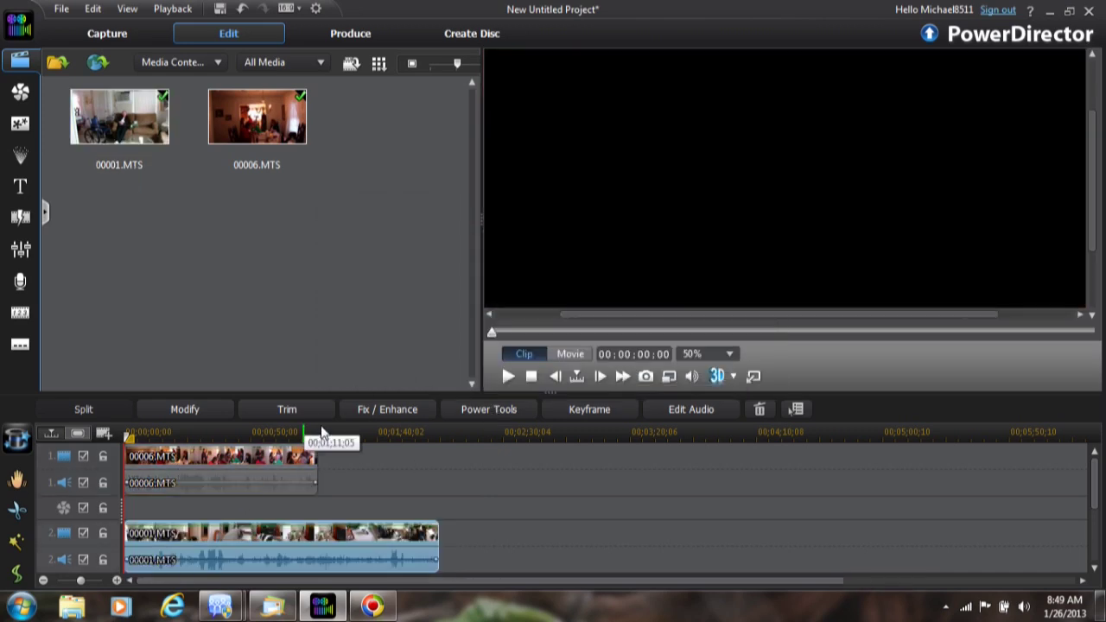
pyautogui.click(314, 433)
# Split the track-2 living-room clip at the end of the dinner-table clip.
pyautogui.click(318, 436)
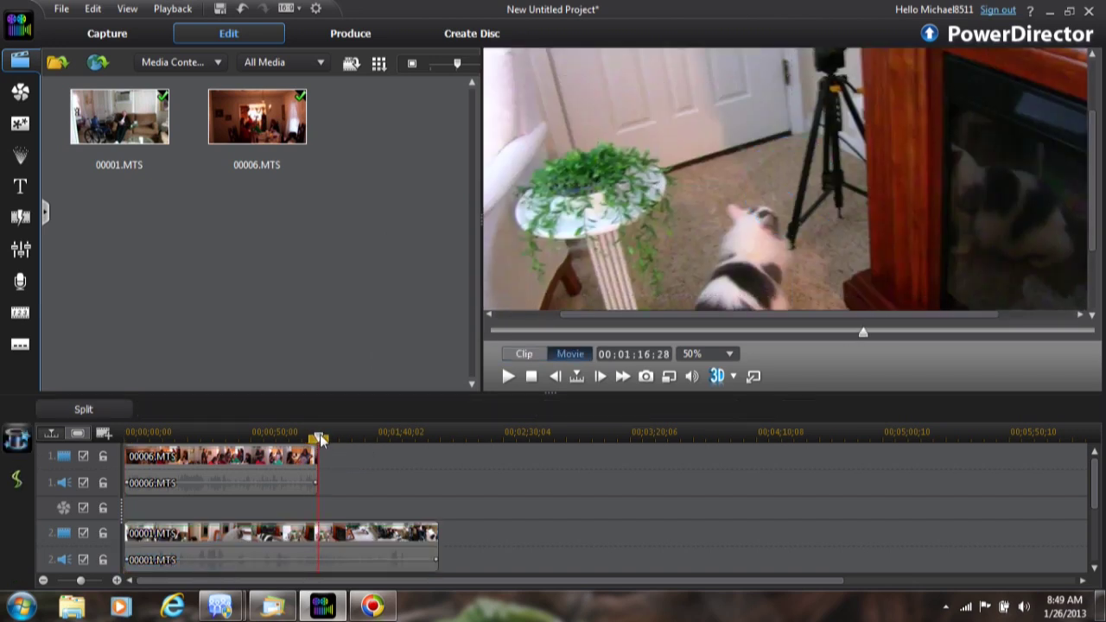
pyautogui.moveTo(320, 439); pyautogui.dragTo(319, 435)
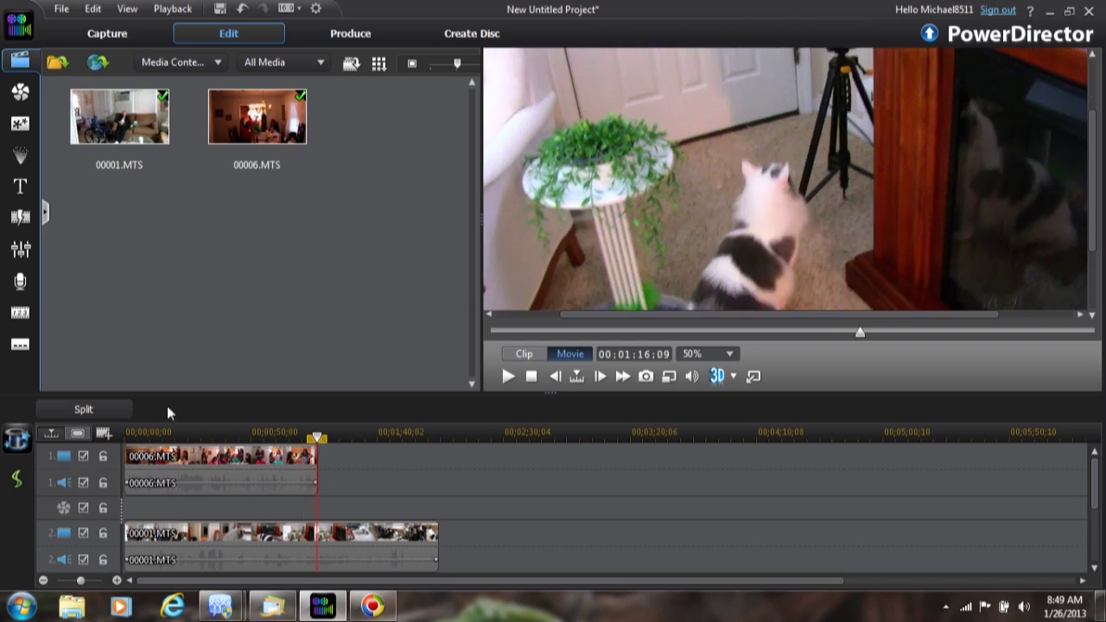
pyautogui.click(285, 531)
pyautogui.click(84, 409)
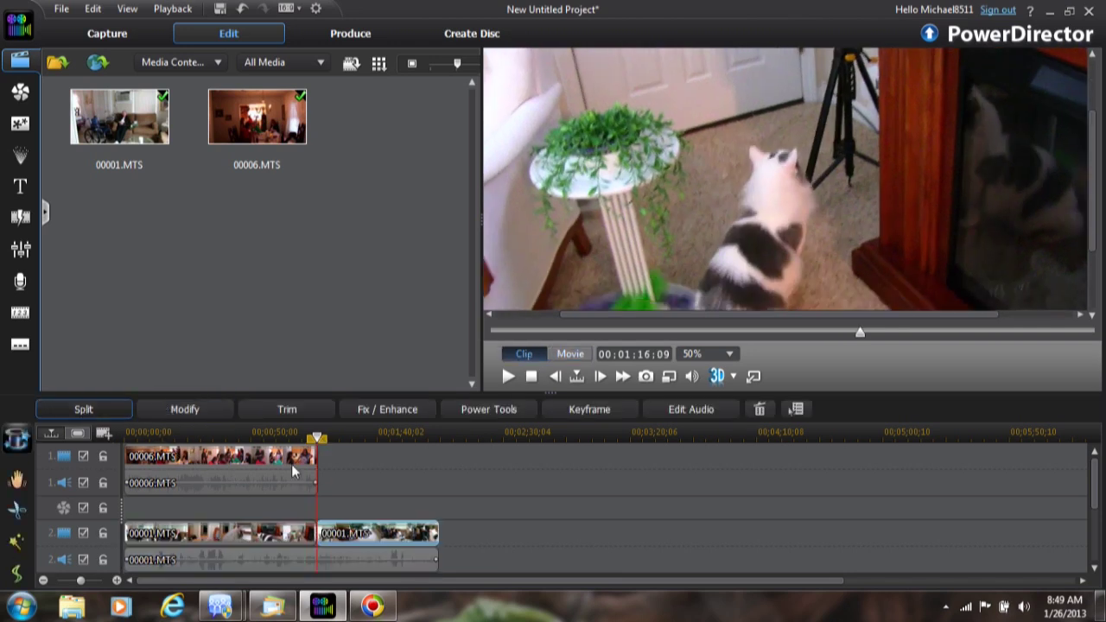
# Remove the leftover tail of 00001.MTS so it ends at 00;01;16;09, and reselect the trimmed clip.
pyautogui.click(362, 541)
pyautogui.rightClick(360, 537)
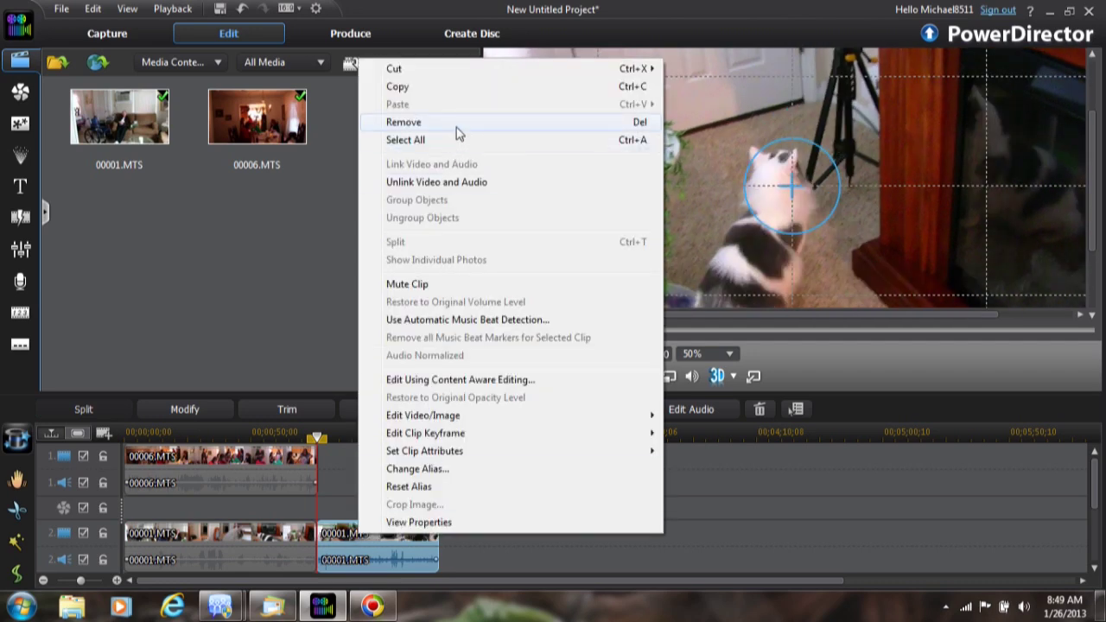
pyautogui.click(457, 127)
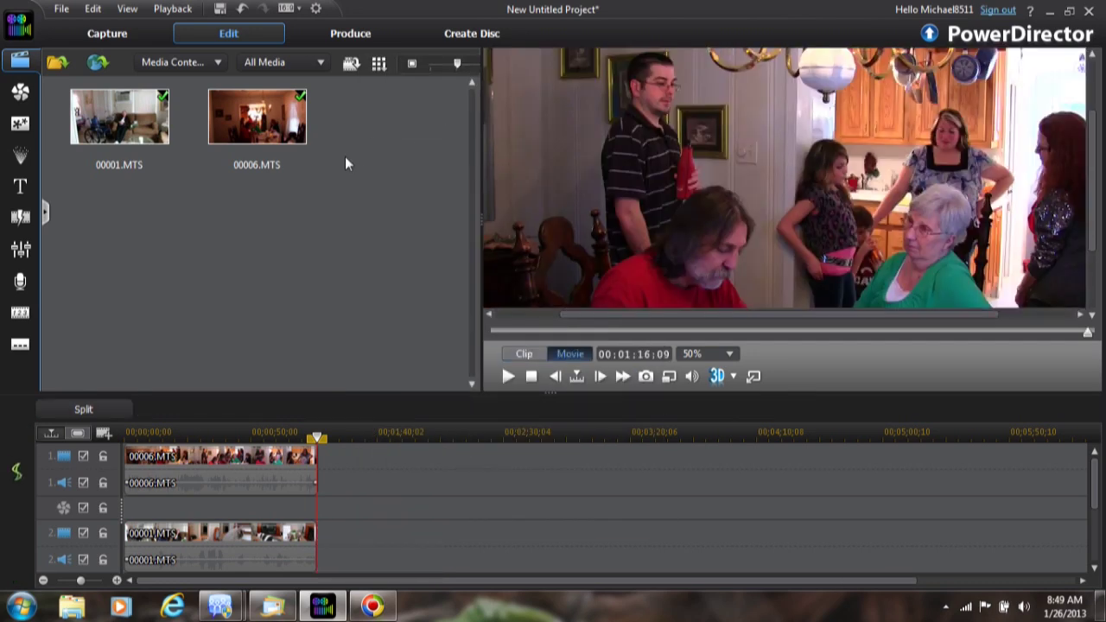
pyautogui.moveTo(327, 188)
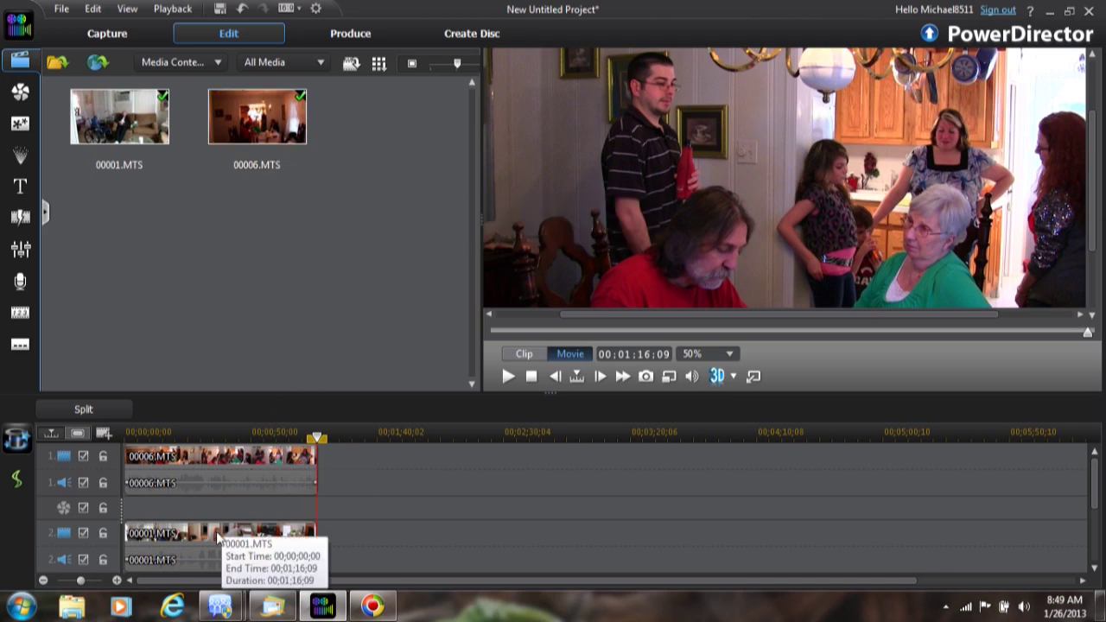
pyautogui.click(218, 537)
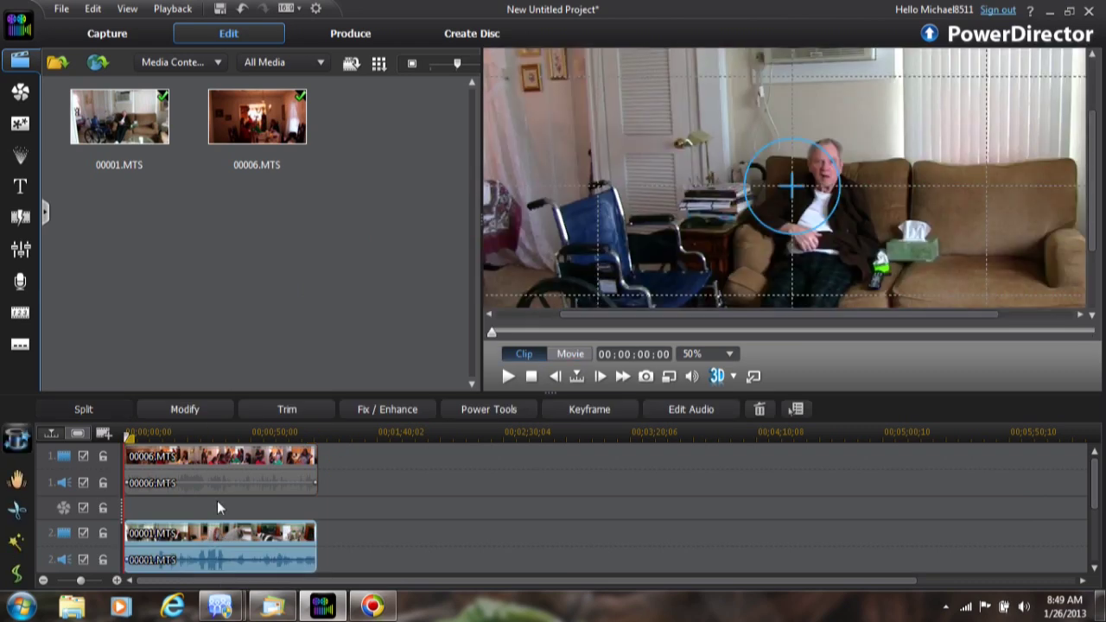
# Open 00001.MTS in PiP Designer and scale it down into the dinner scene's lower-left corner.
pyautogui.click(184, 410)
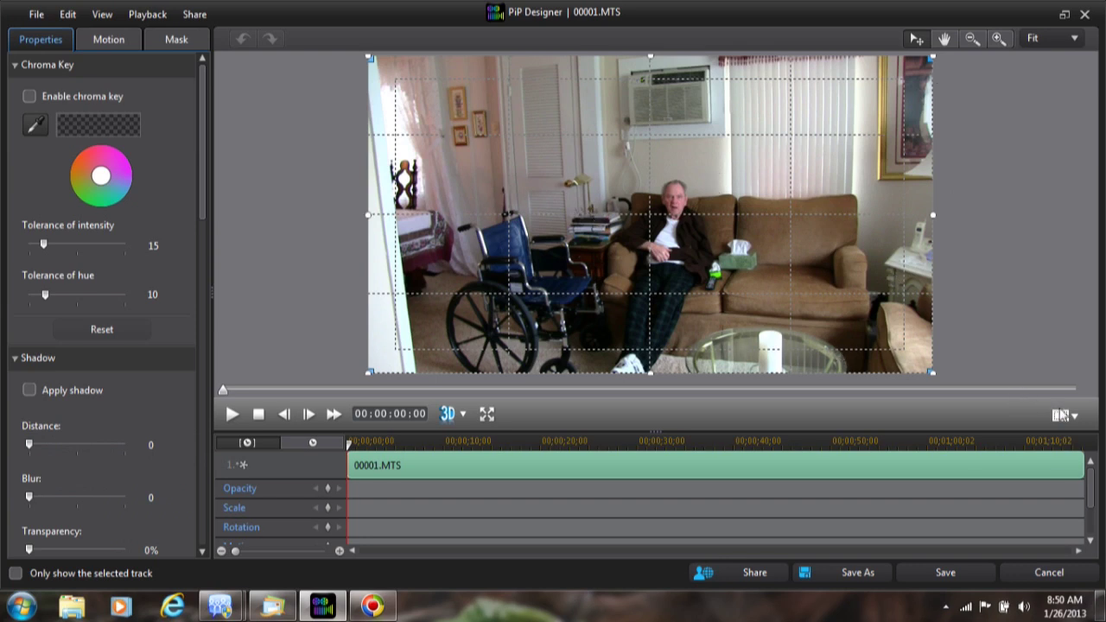
pyautogui.click(1076, 419)
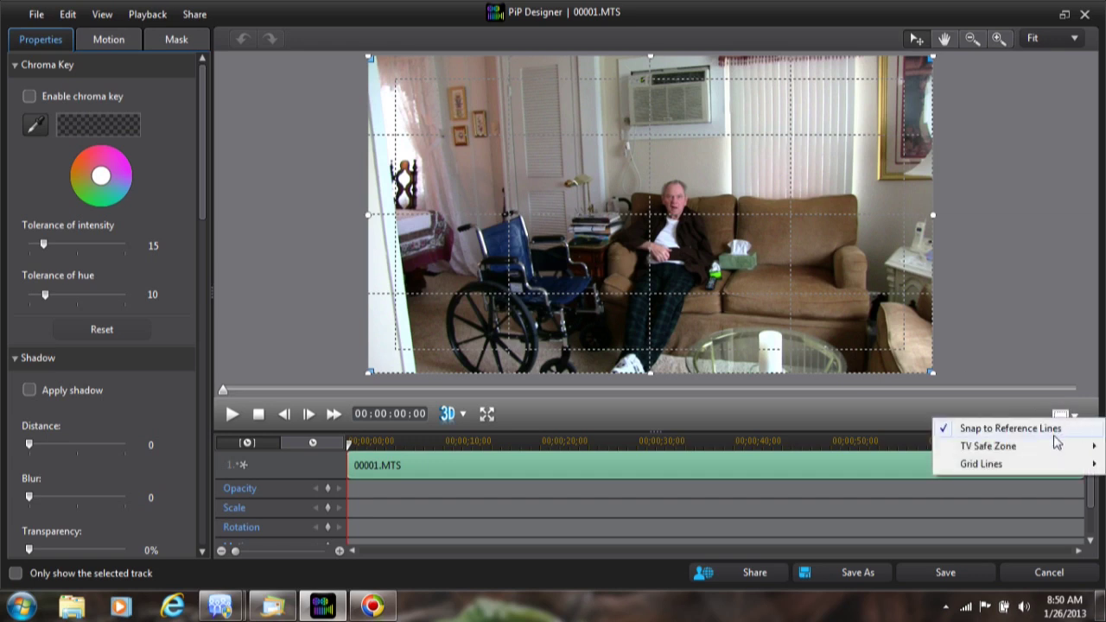
pyautogui.moveTo(1044, 448)
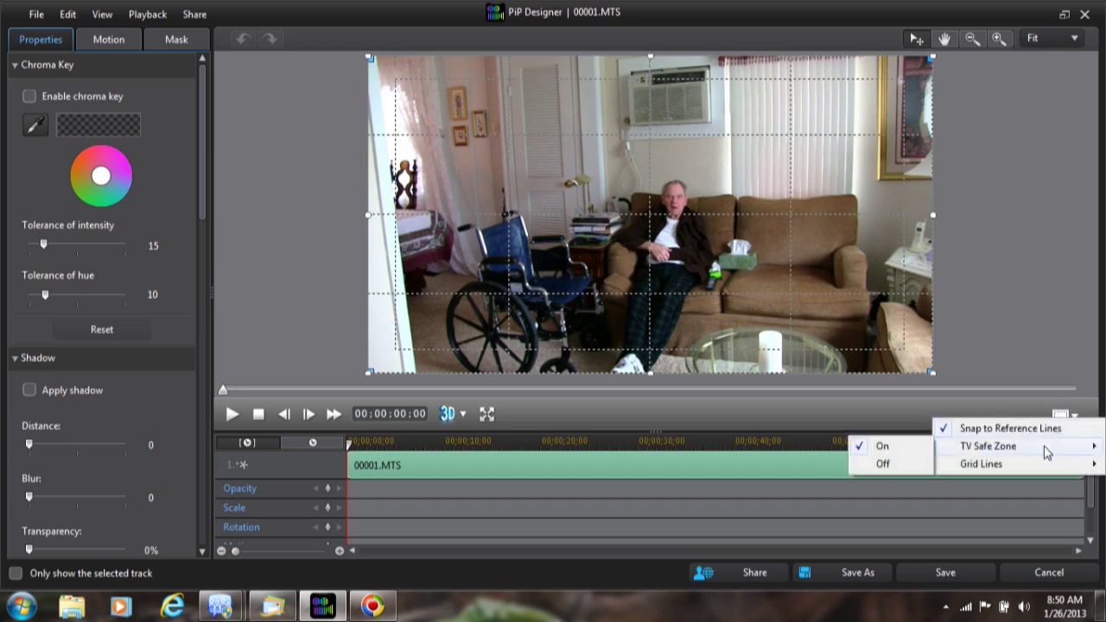
pyautogui.click(1018, 317)
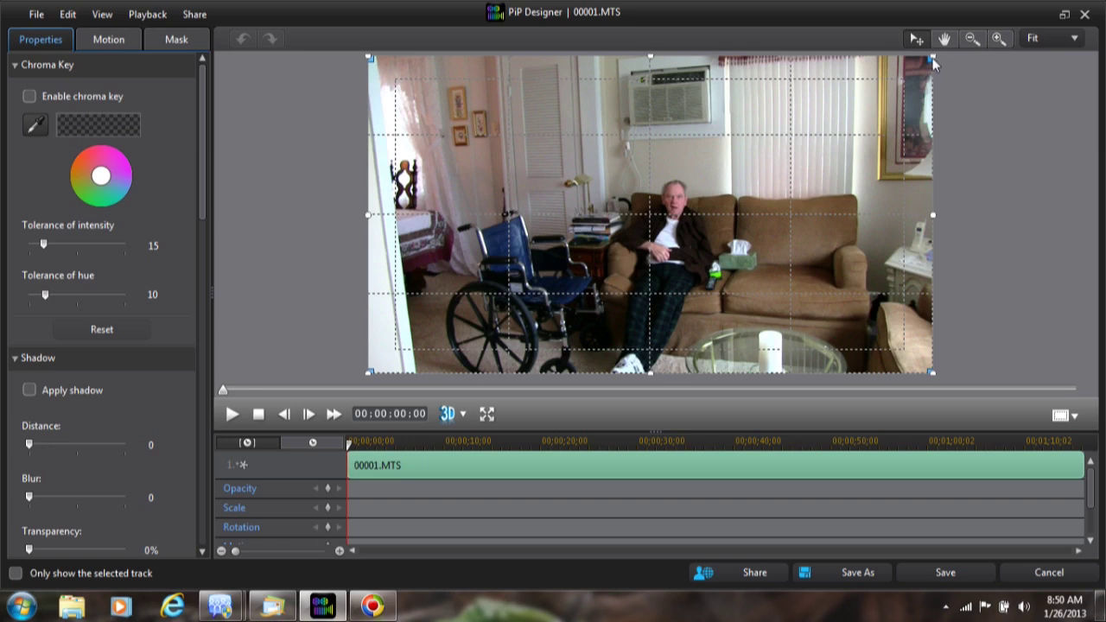
pyautogui.moveTo(934, 62); pyautogui.dragTo(517, 315)
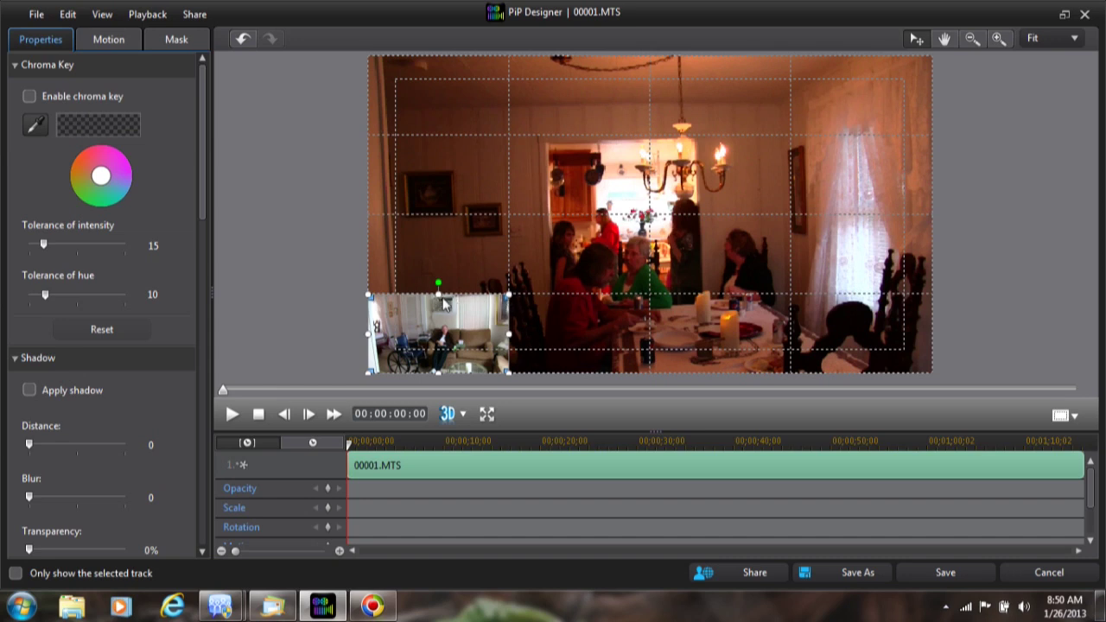
# Nudge and slightly enlarge the lower-left inset, then scroll Properties down to the Border section.
pyautogui.moveTo(438, 297)
pyautogui.mouseDown()
pyautogui.moveTo(445, 218)
pyautogui.moveTo(443, 298)
pyautogui.mouseUp()
pyautogui.moveTo(510, 298); pyautogui.dragTo(536, 278)
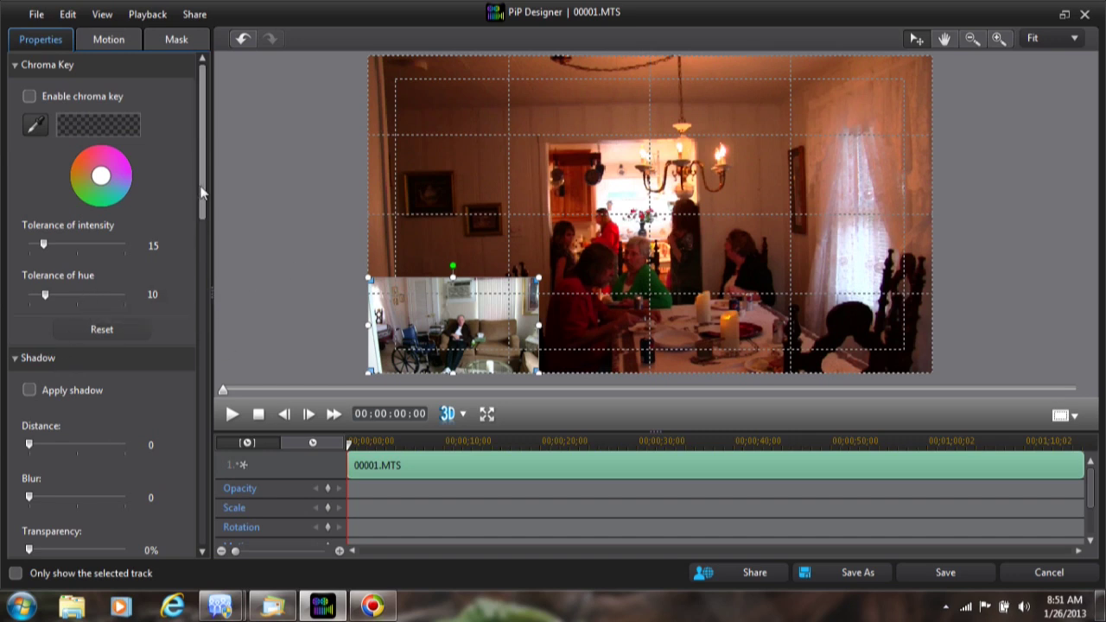
pyautogui.moveTo(202, 187); pyautogui.dragTo(192, 404)
# Frame the living-room inset with a dark green uniform-colour border of size 3.
pyautogui.click(30, 251)
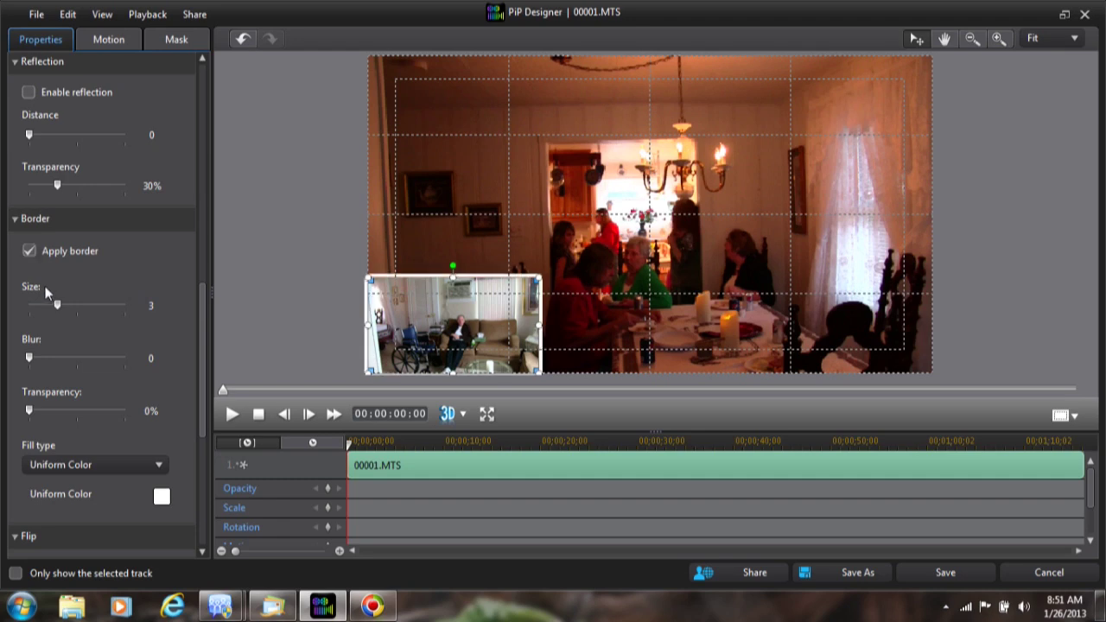
pyautogui.click(161, 497)
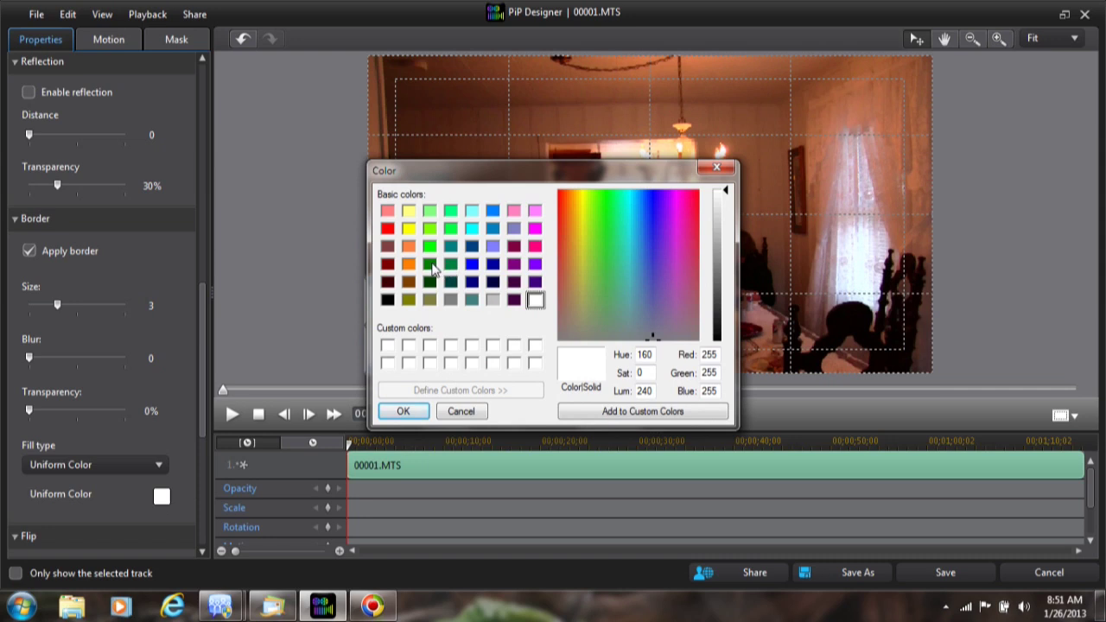
pyautogui.click(432, 268)
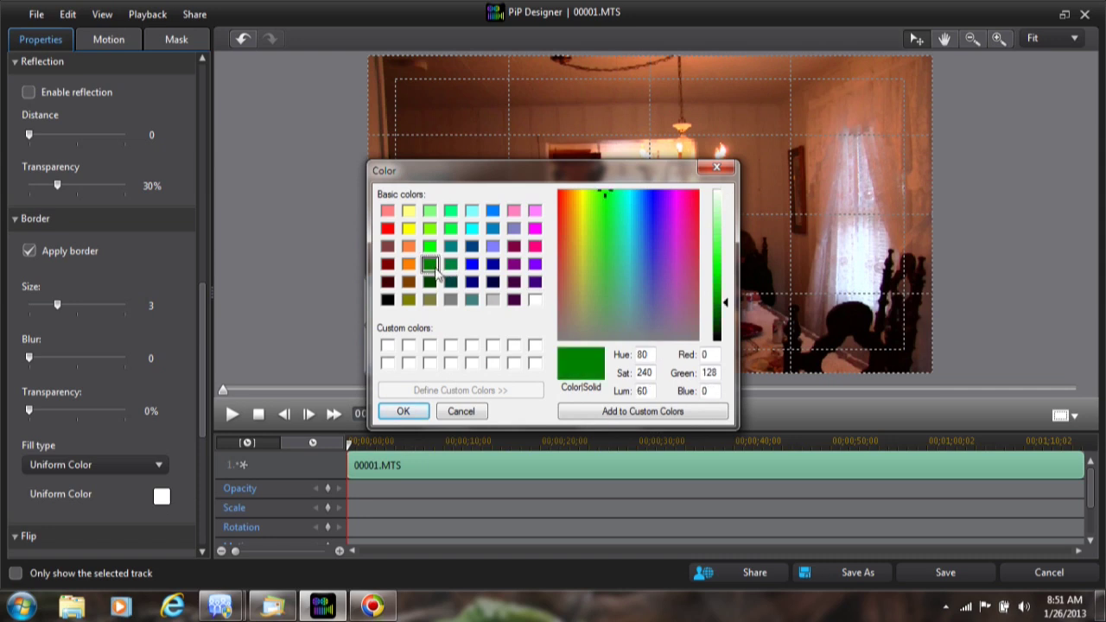
pyautogui.click(410, 412)
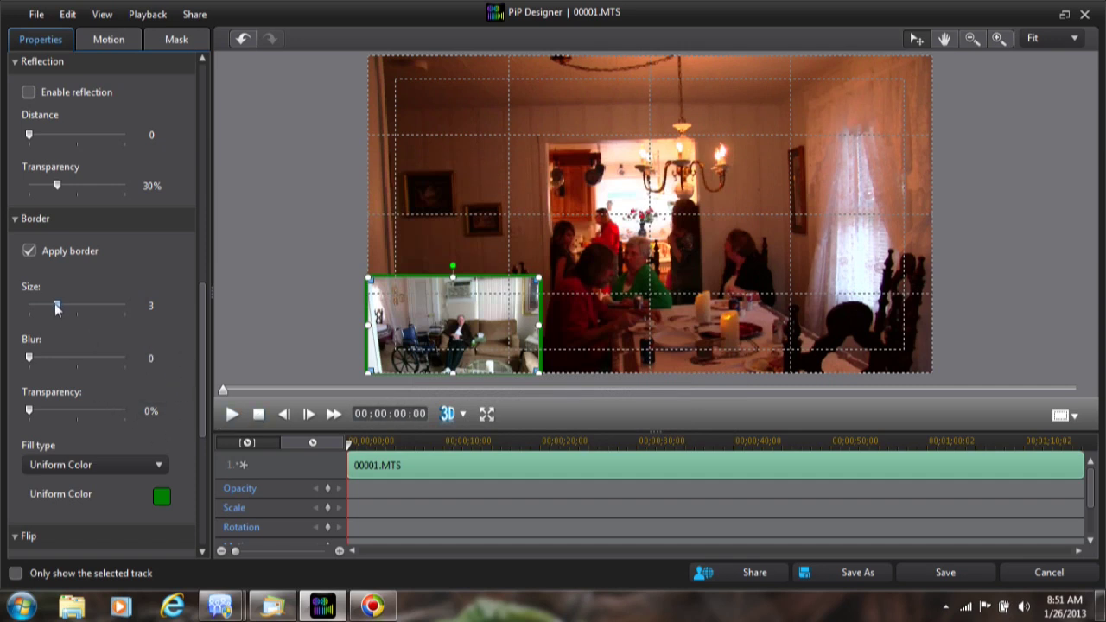
pyautogui.moveTo(57, 309)
pyautogui.mouseDown()
pyautogui.moveTo(89, 309)
pyautogui.moveTo(60, 313)
pyautogui.mouseUp()
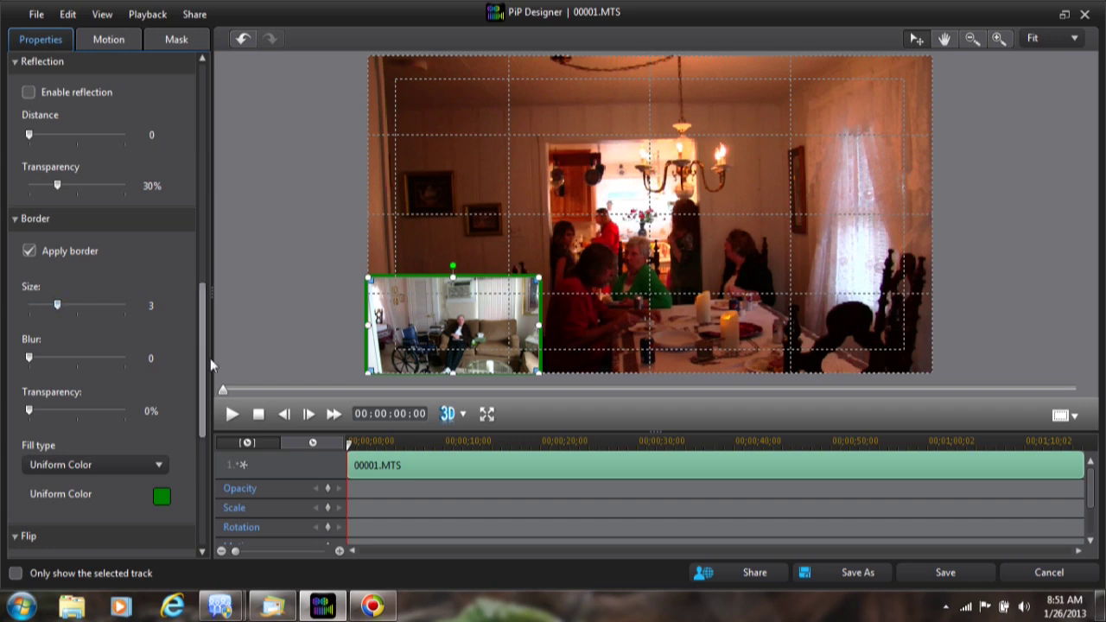
# Save the PiP design, play and pause the preview of the bordered inset, then rewind toward the start.
pyautogui.click(947, 574)
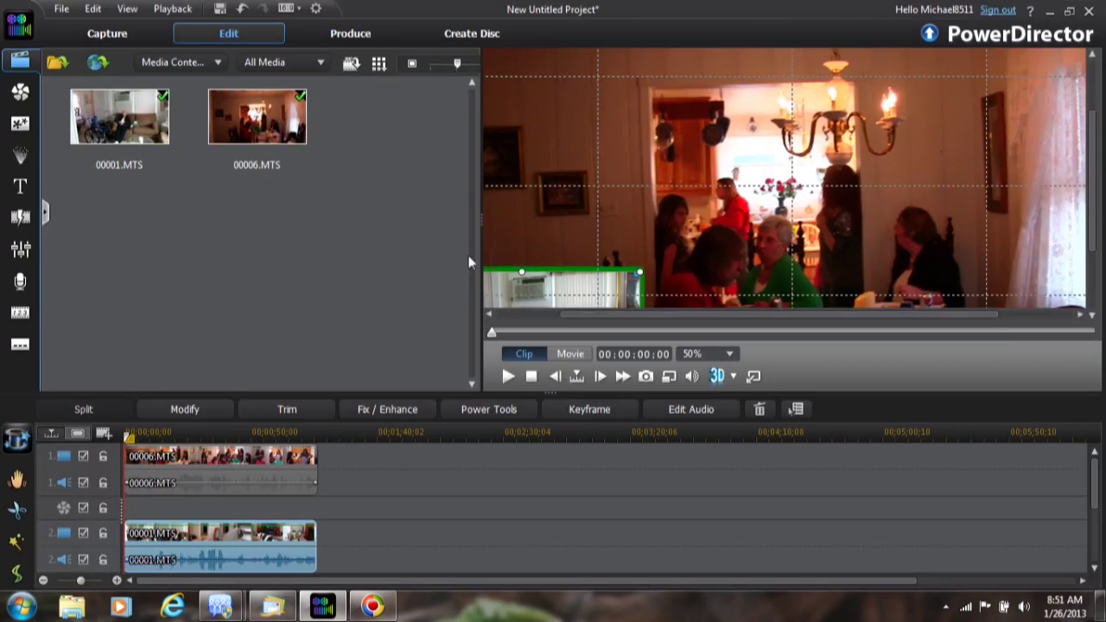
pyautogui.moveTo(1092, 185); pyautogui.dragTo(1104, 269)
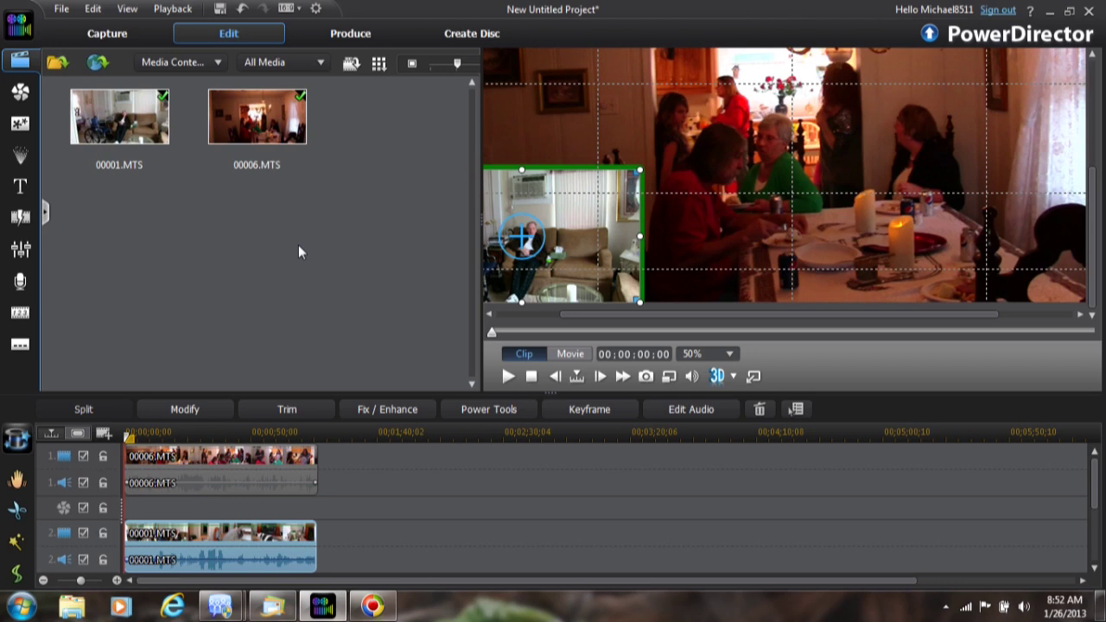
pyautogui.click(509, 377)
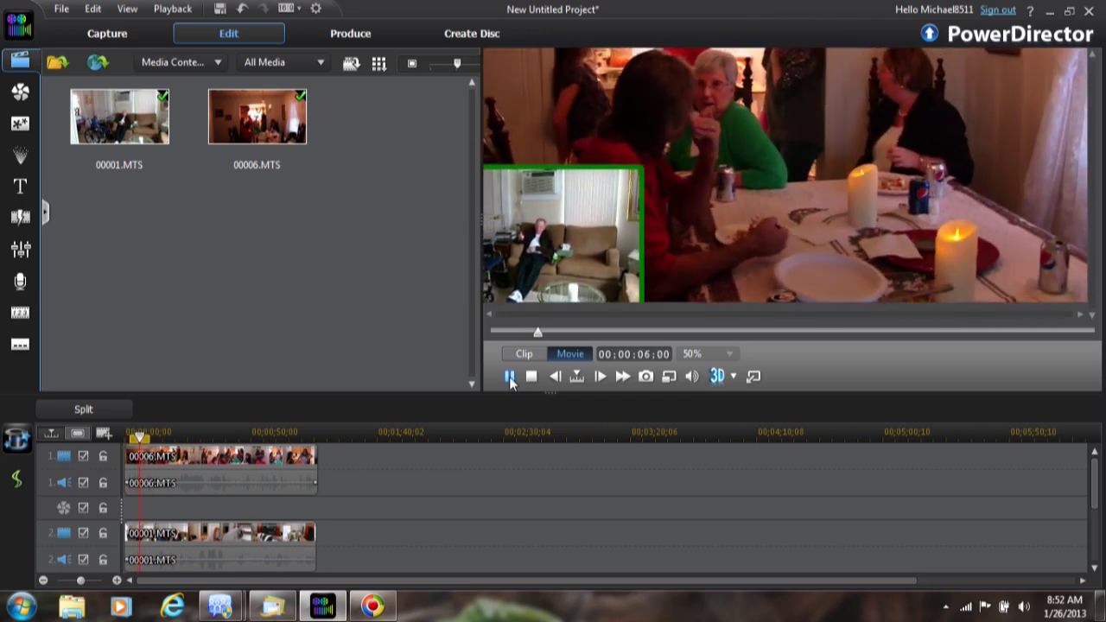
pyautogui.click(510, 377)
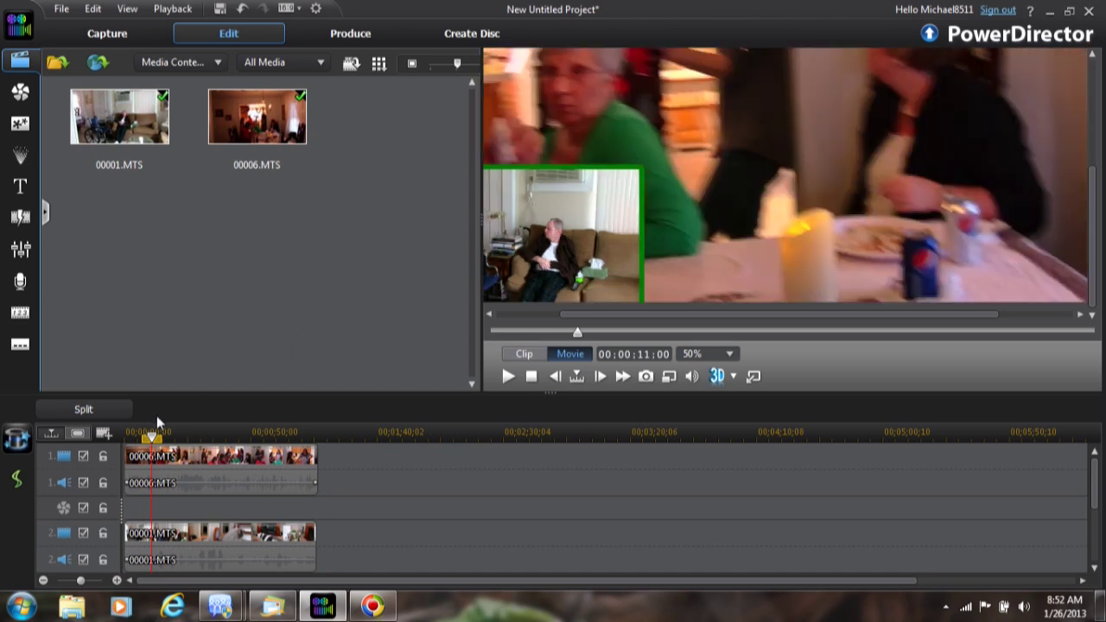
pyautogui.moveTo(152, 433); pyautogui.dragTo(116, 435)
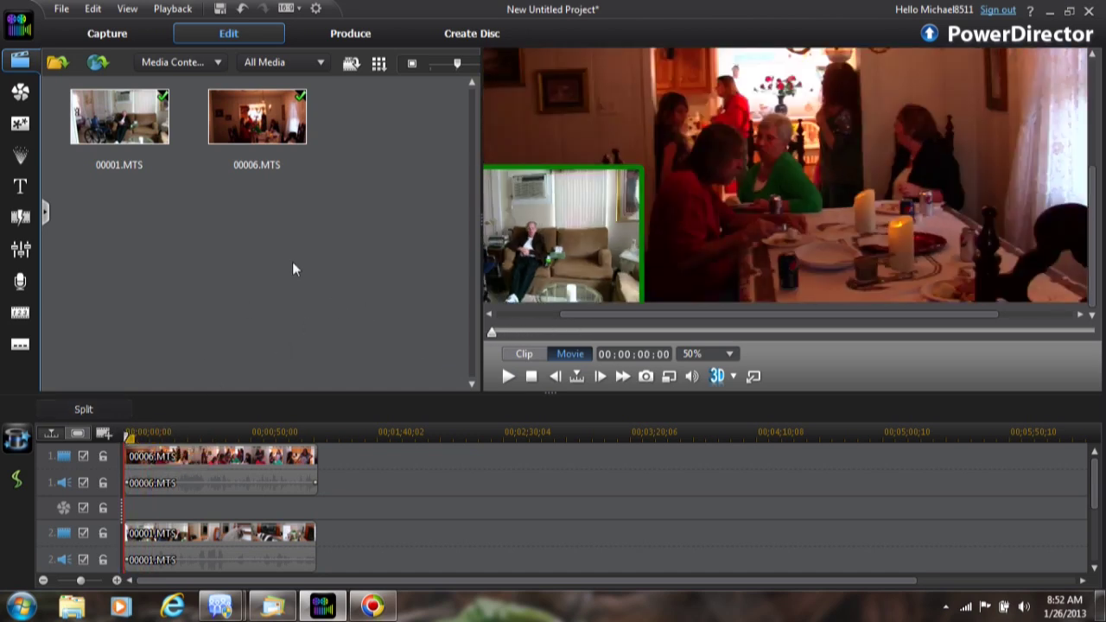
# Set up an MPEG-4 export named 'Picture in Picture.mp4' with fast video rendering turned off.
pyautogui.click(360, 38)
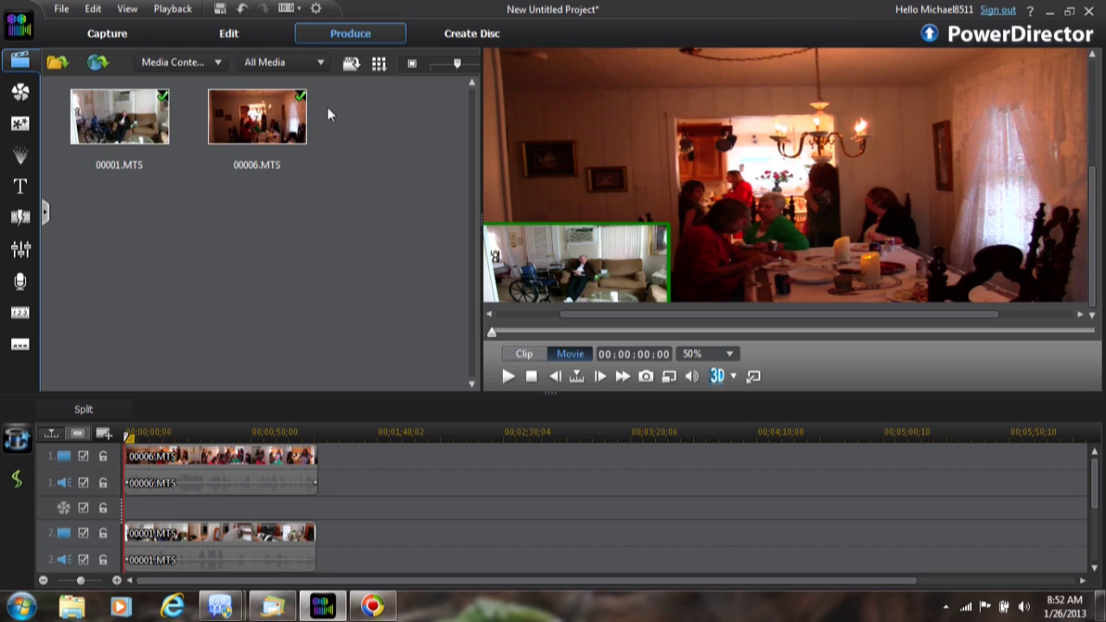
pyautogui.click(482, 275)
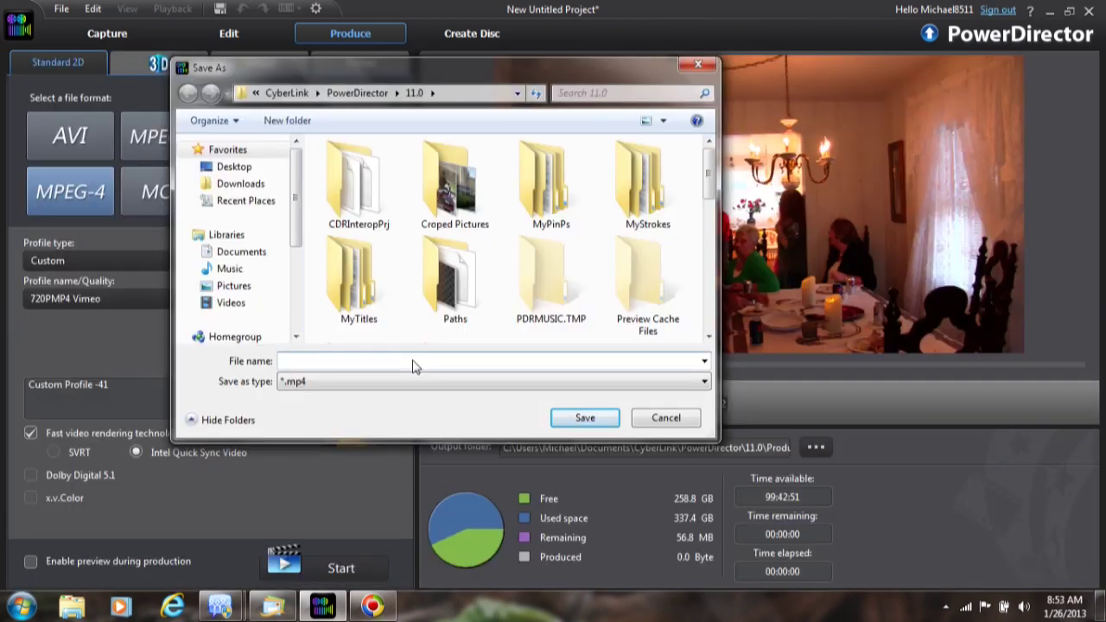
pyautogui.write('Oic')
pyautogui.write('Pic')
pyautogui.write('ture in Picture')
pyautogui.click(577, 417)
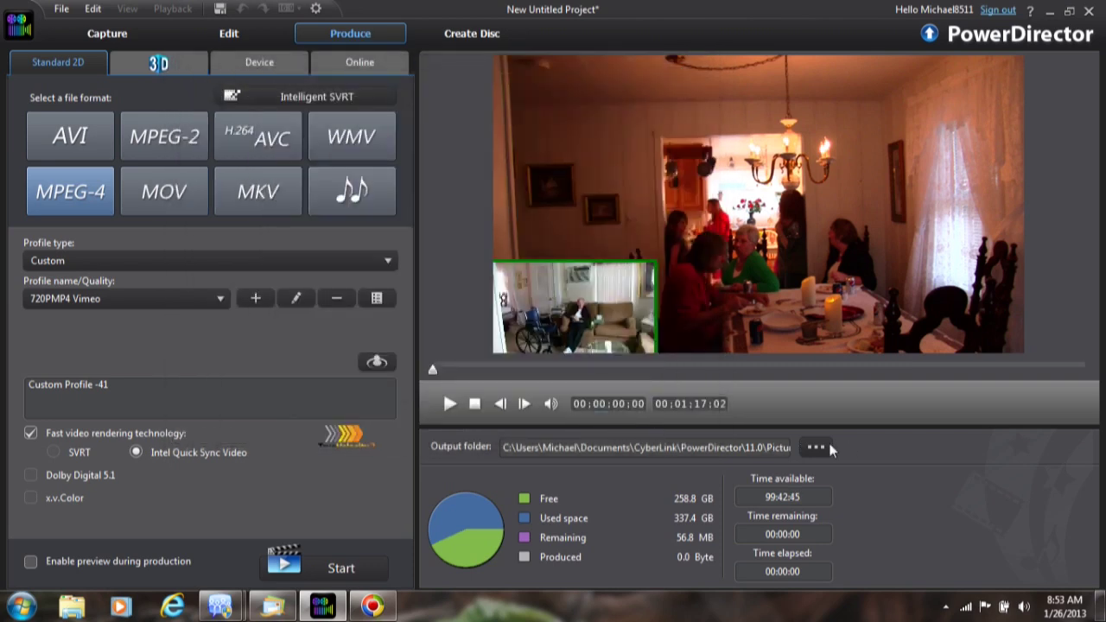
pyautogui.click(31, 433)
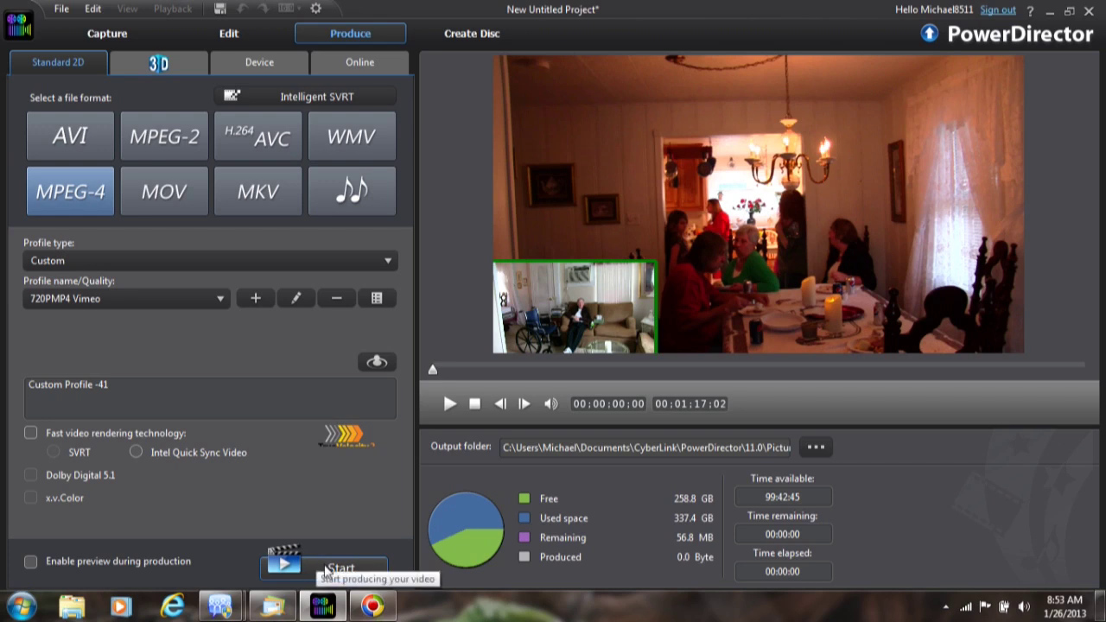
pyautogui.click(326, 570)
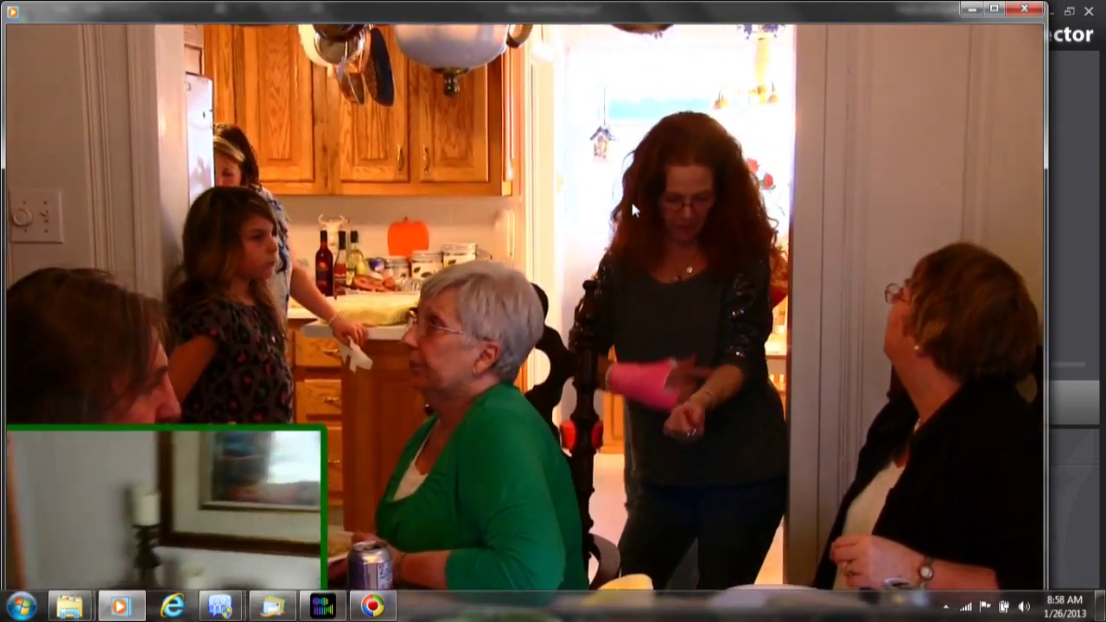
# Render the video and play Picture in Picture.mp4 in a media player to check the inset.
pyautogui.moveTo(733, 216)
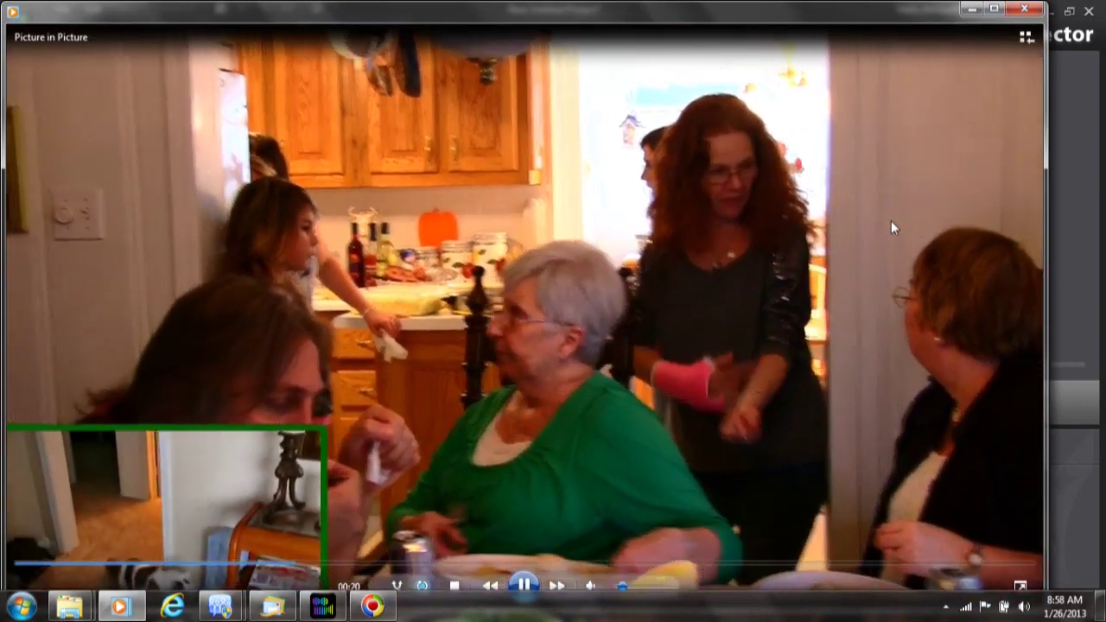